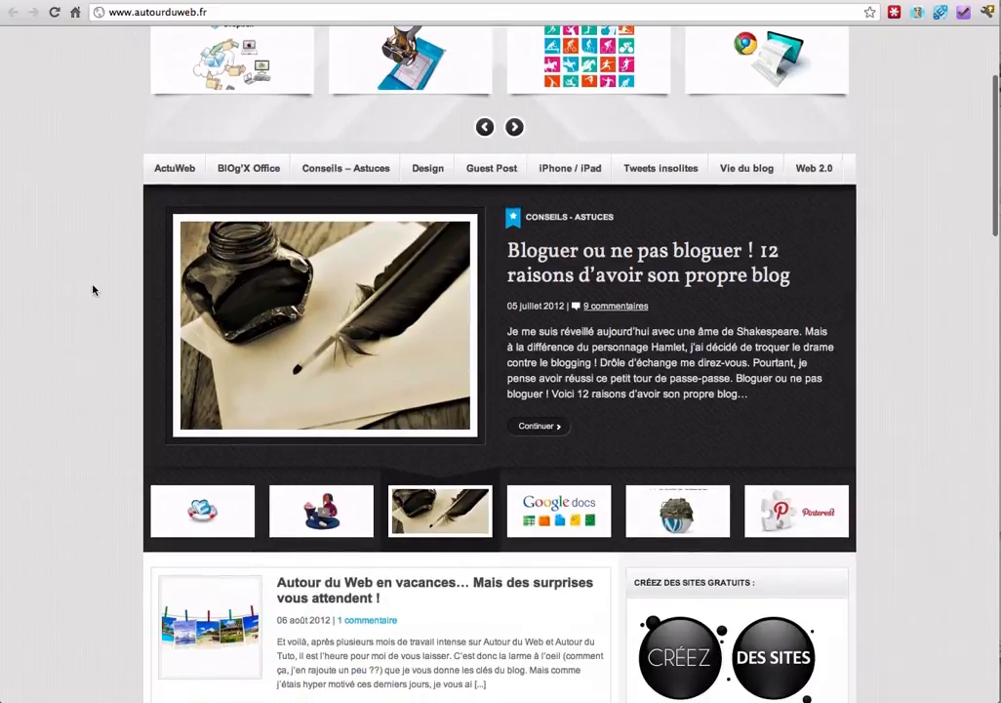
- Look through the article listing and its thumbnails on the Autour du Web home page
scroll(93, 289, down, 5)
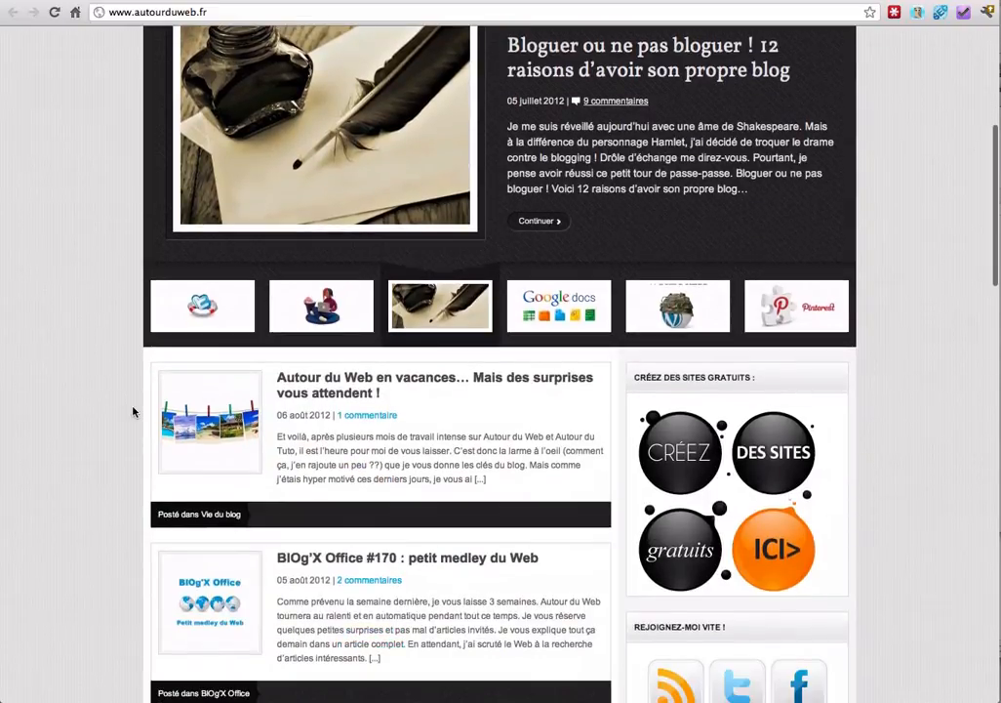
scroll(129, 449, down, 5)
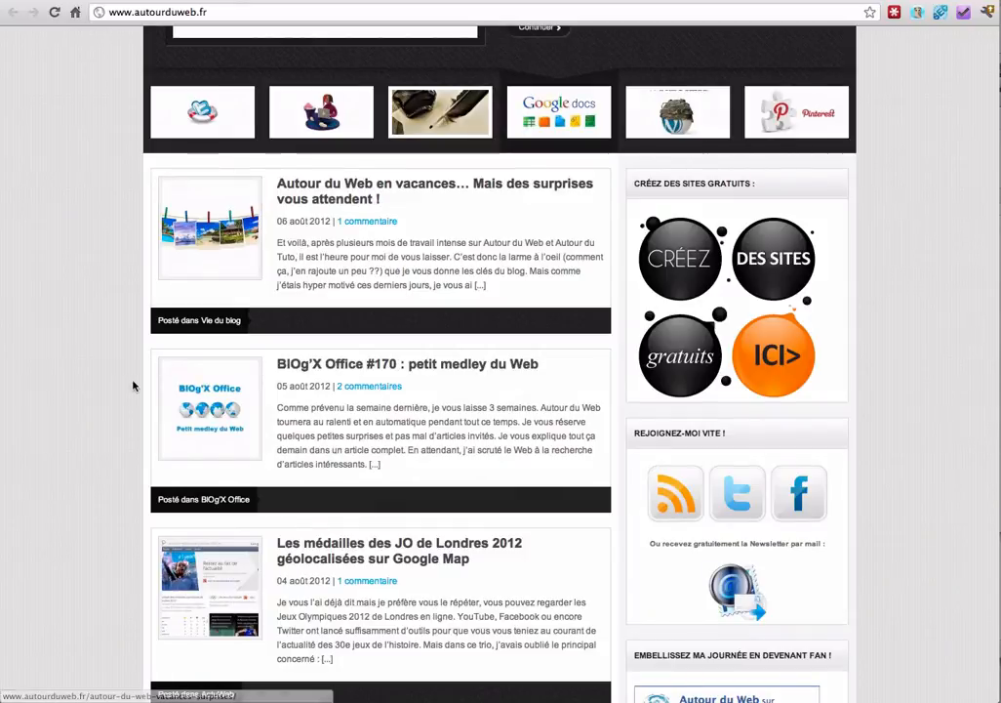
scroll(134, 387, down, 3)
scroll(136, 390, down, 2)
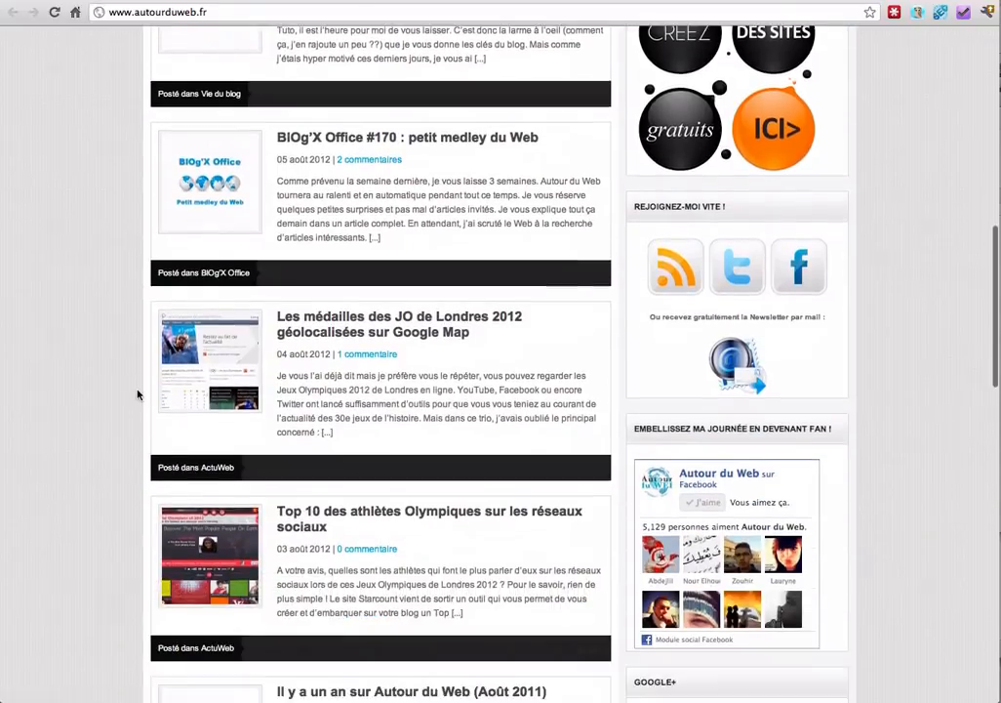
scroll(137, 394, down, 2)
scroll(110, 448, down, 2)
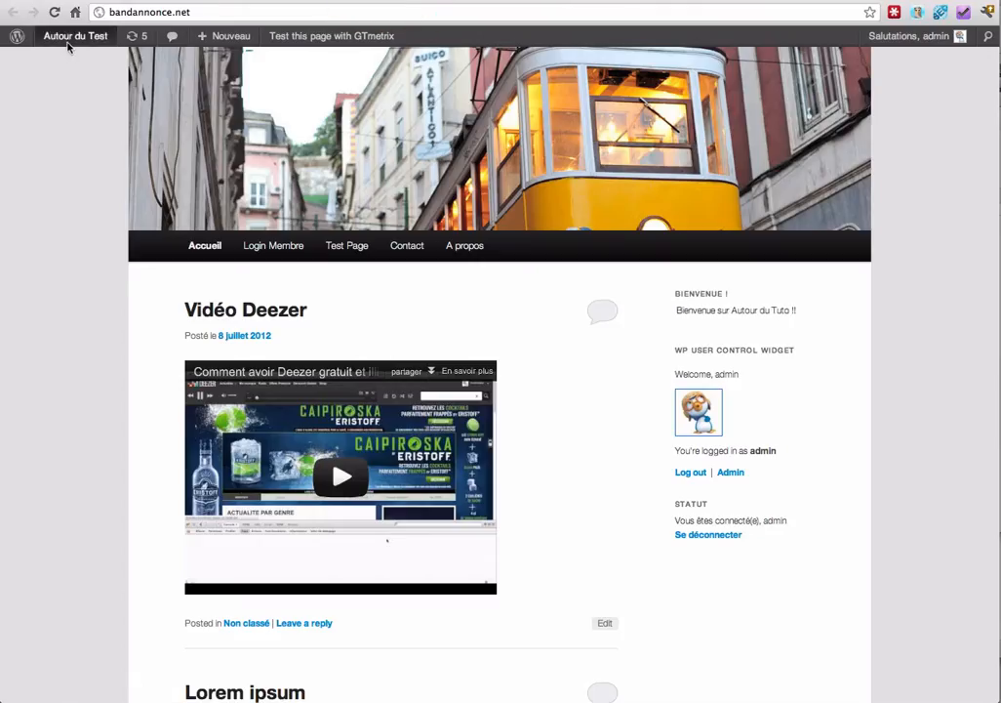
- Open the list of all articles in the site's WordPress dashboard
mouse_move(68, 39)
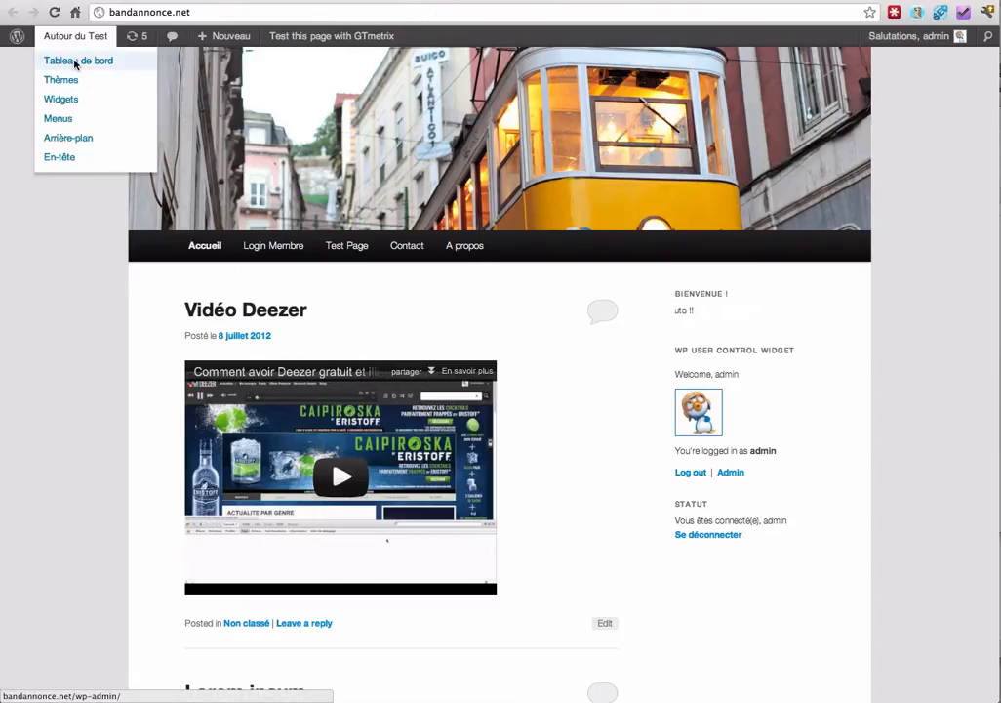
click(75, 61)
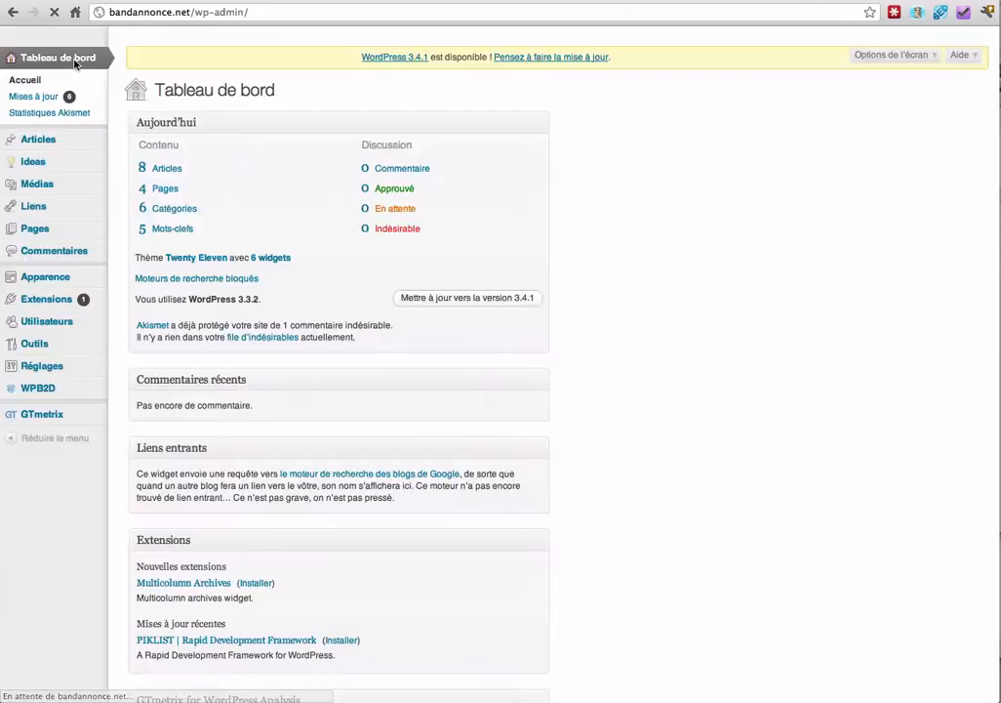
mouse_move(67, 139)
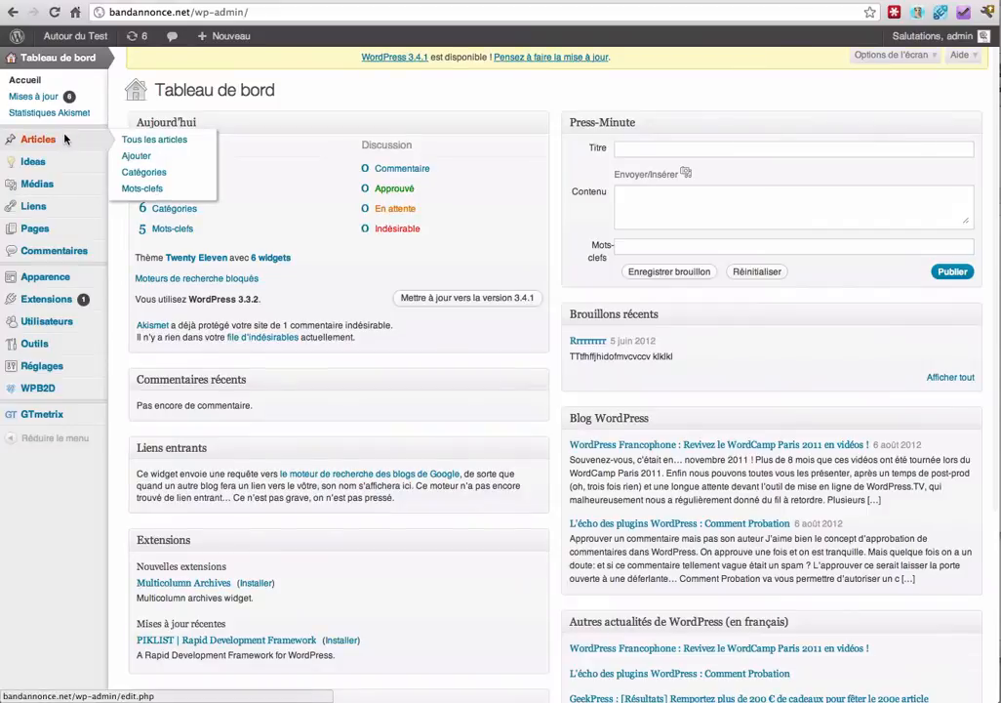
click(144, 141)
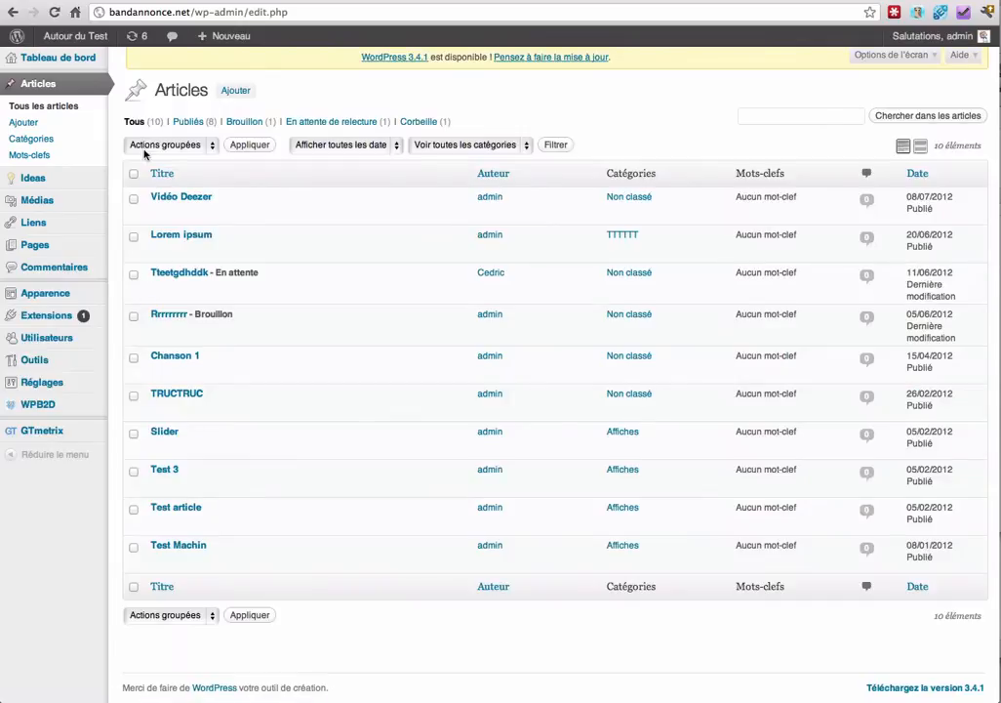
- Open the "Vidéo Deezer" article for editing and examine its featured image section
click(167, 212)
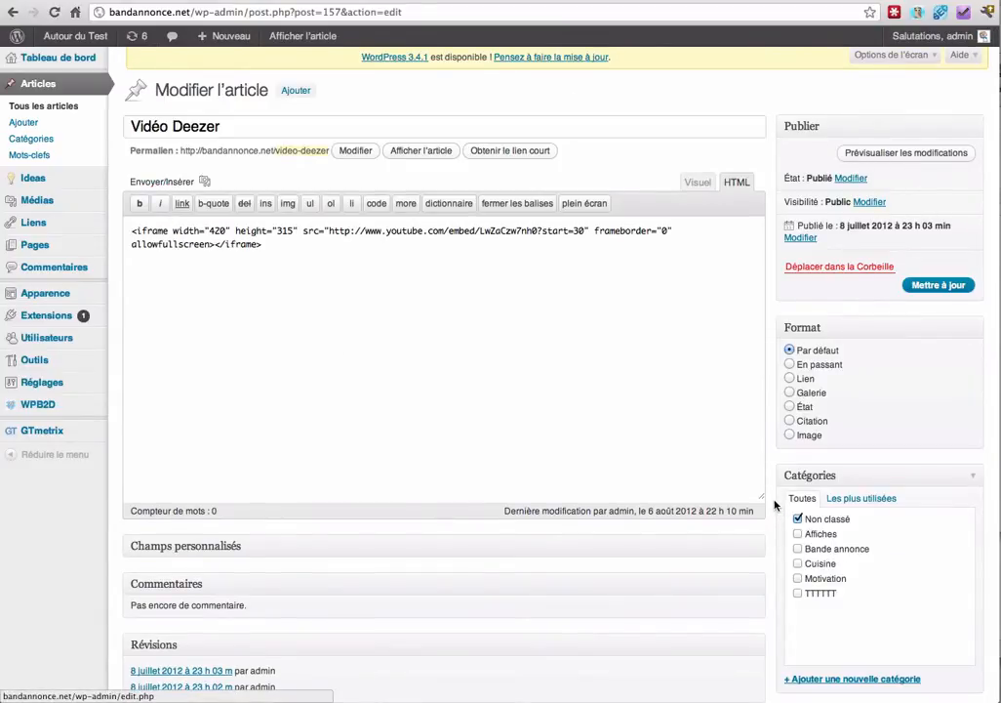
scroll(771, 503, down, 5)
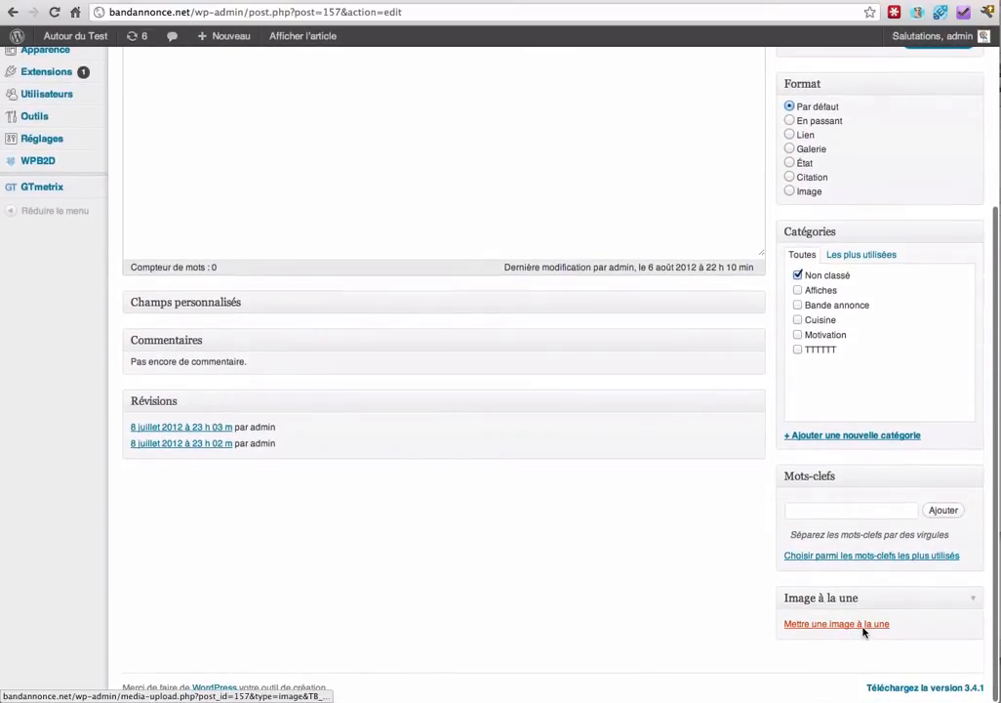
scroll(139, 547, up, 5)
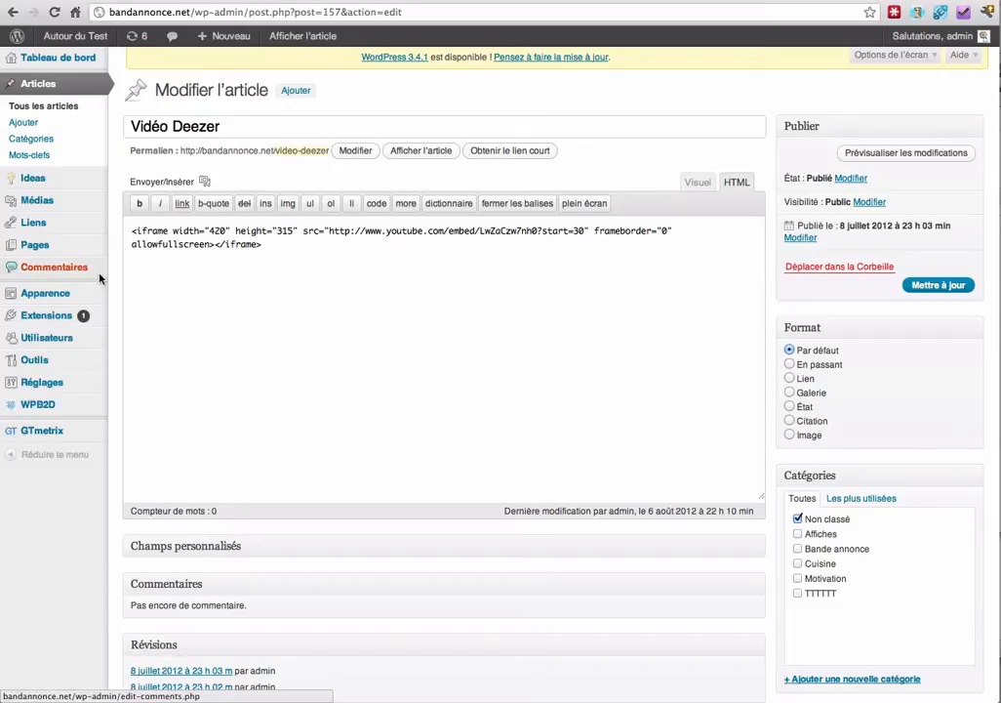
- Activate the Japibas 2.0.1 theme from the installed themes
mouse_move(108, 316)
click(158, 332)
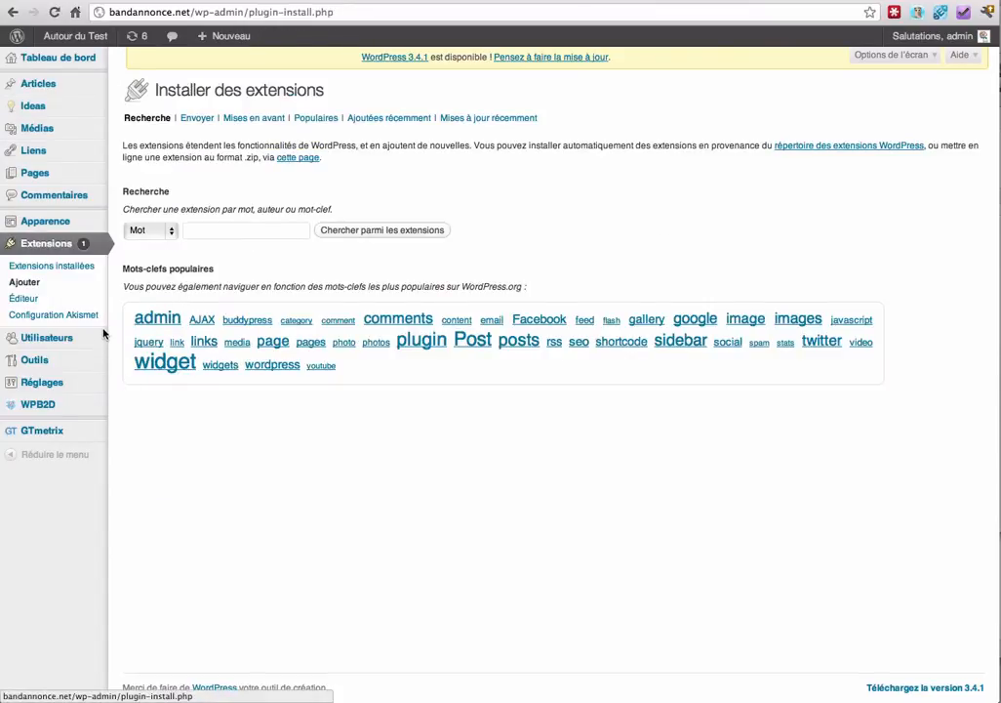
mouse_move(62, 221)
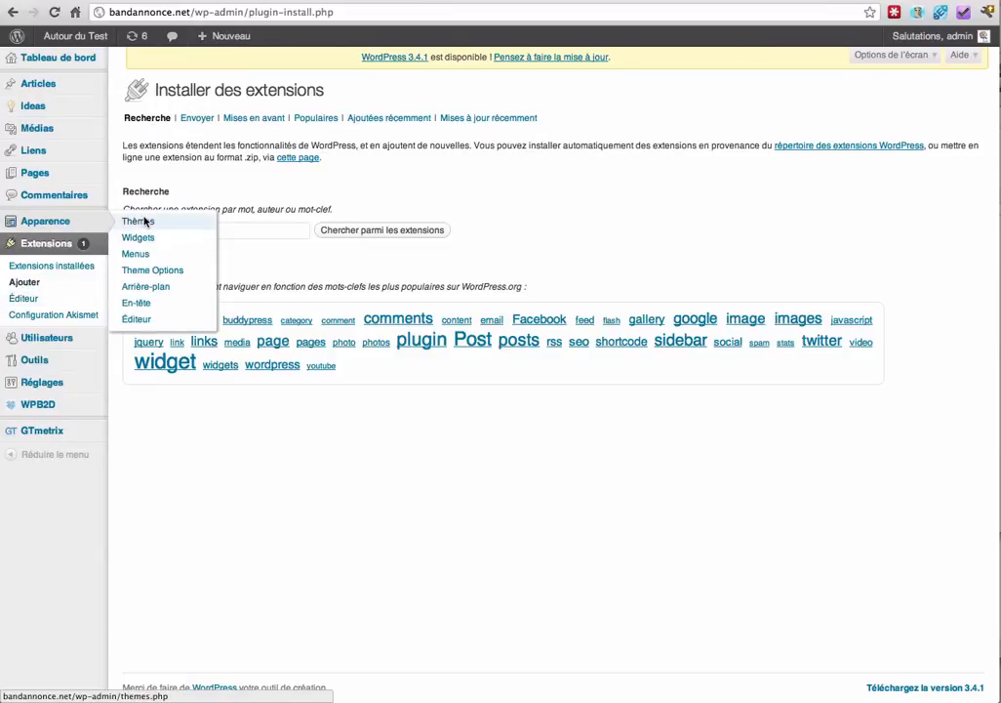
click(145, 221)
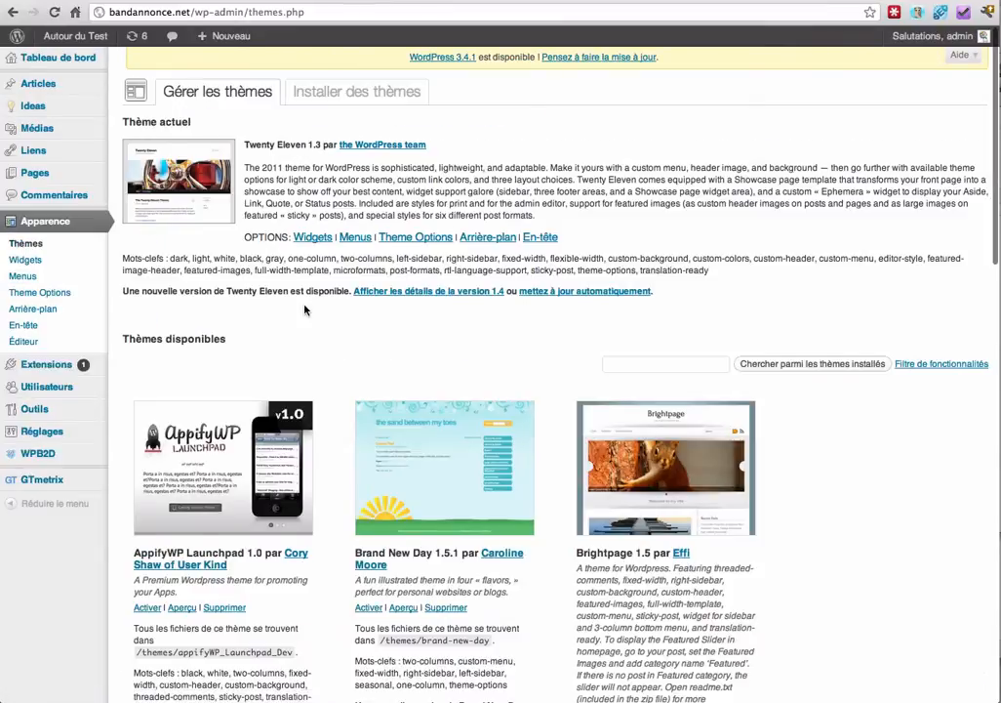
scroll(306, 310, down, 10)
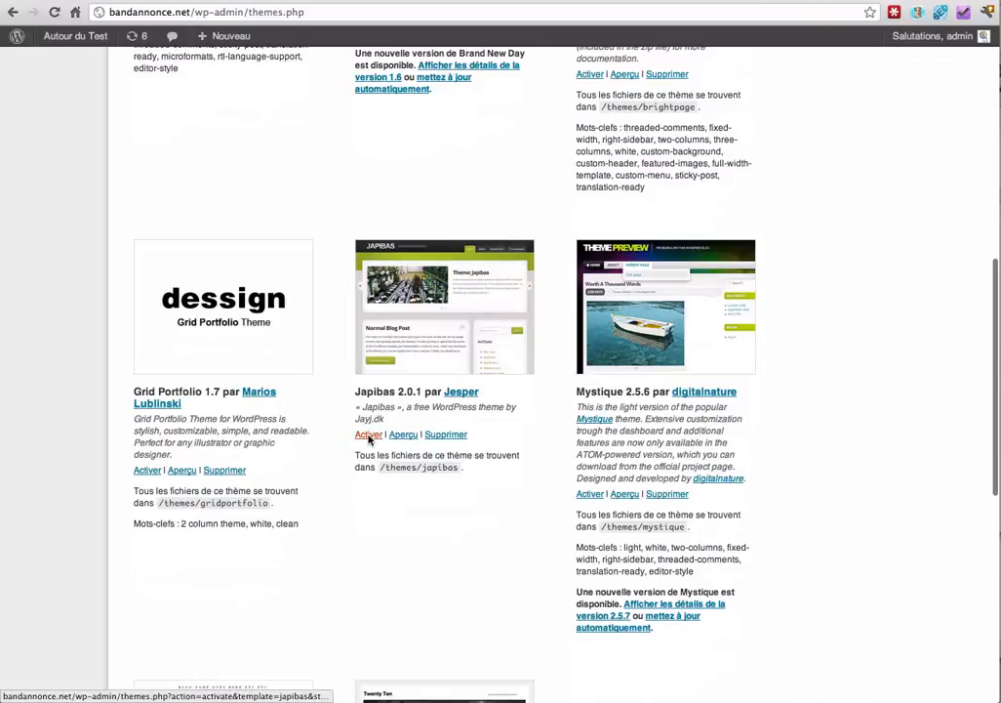
click(369, 437)
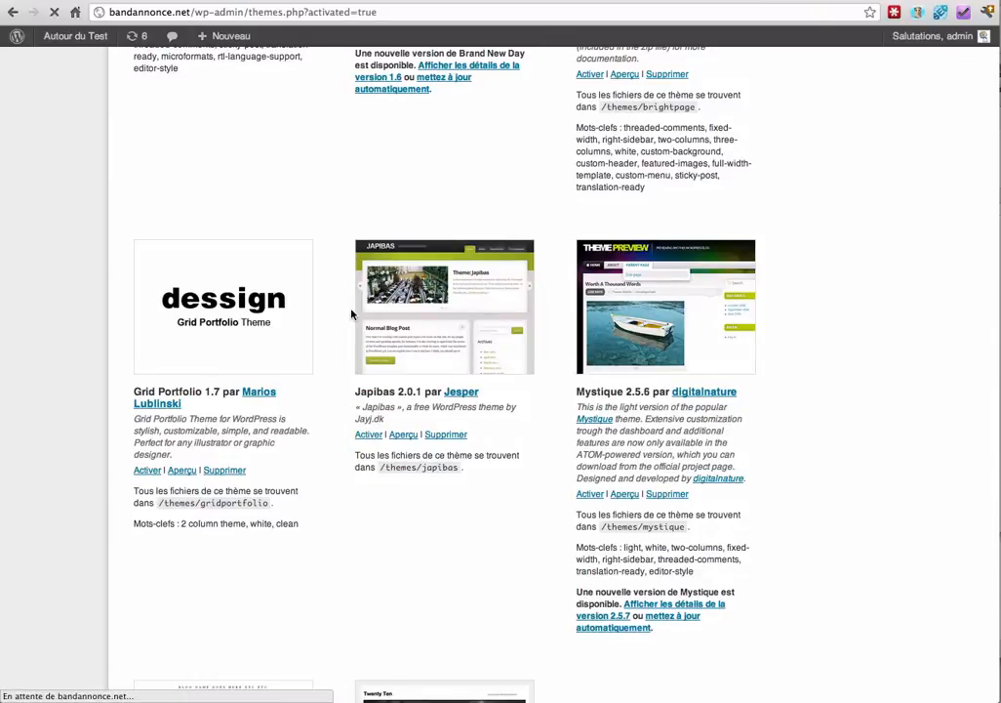
- View the site's front page and look through its posts in the Japibas theme
click(49, 36)
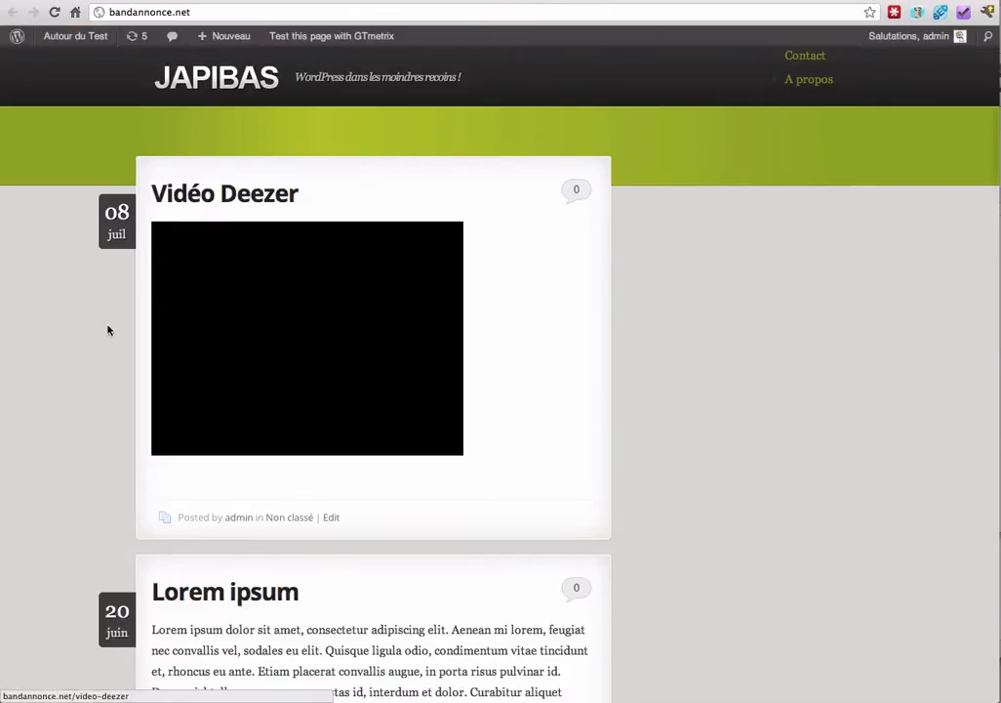
scroll(100, 327, down, 5)
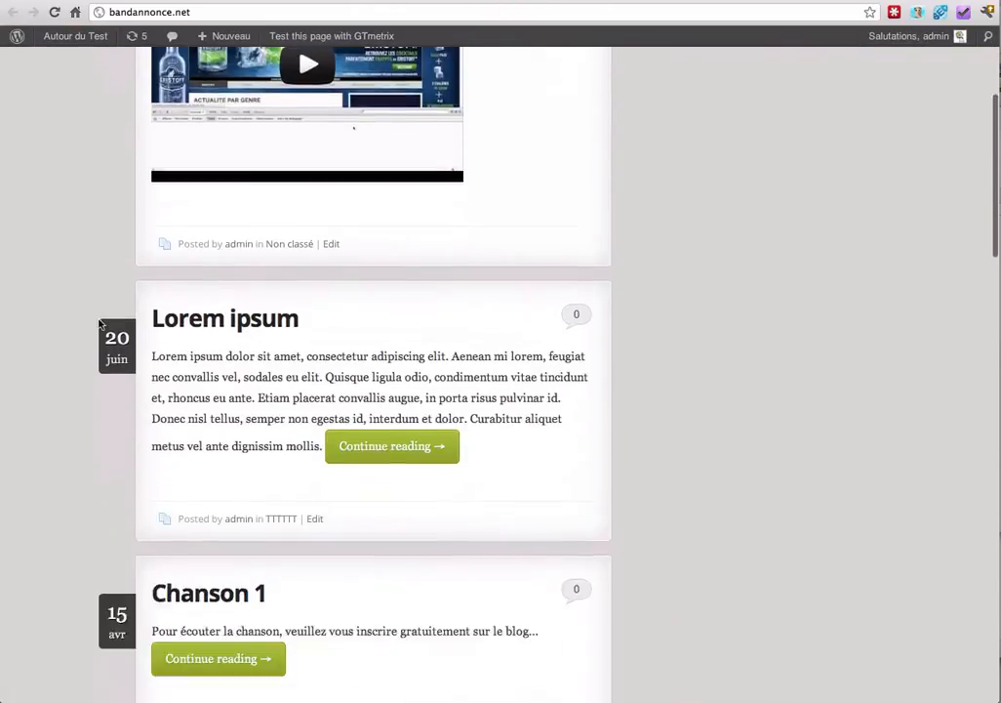
scroll(101, 325, down, 5)
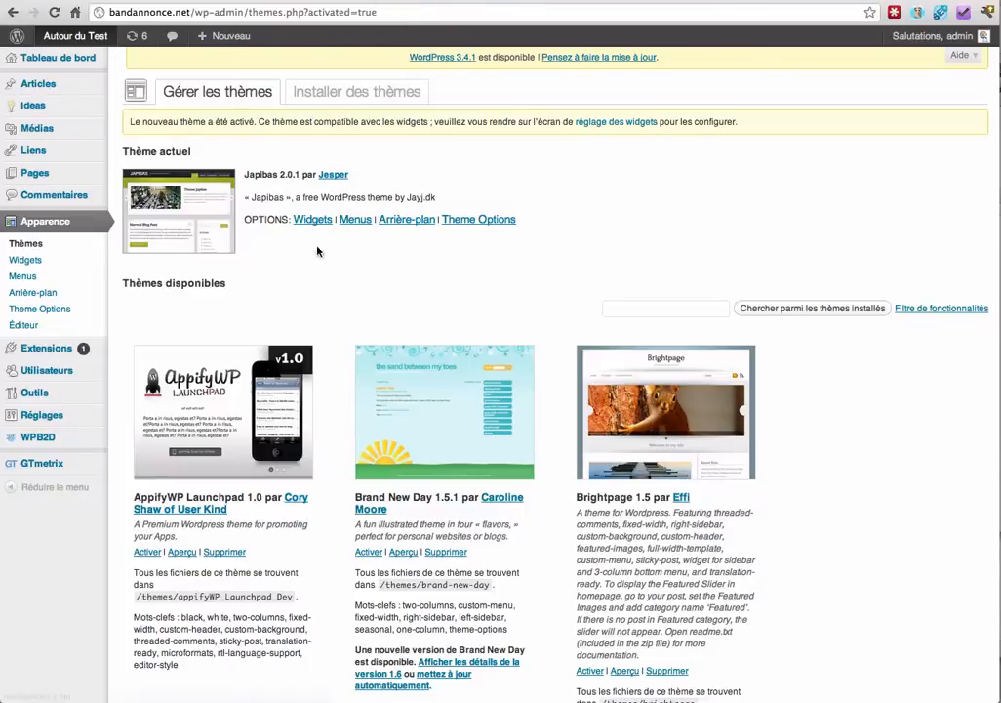
- Search the extensions to install for "Bulk-Select Featured Image"
mouse_move(78, 348)
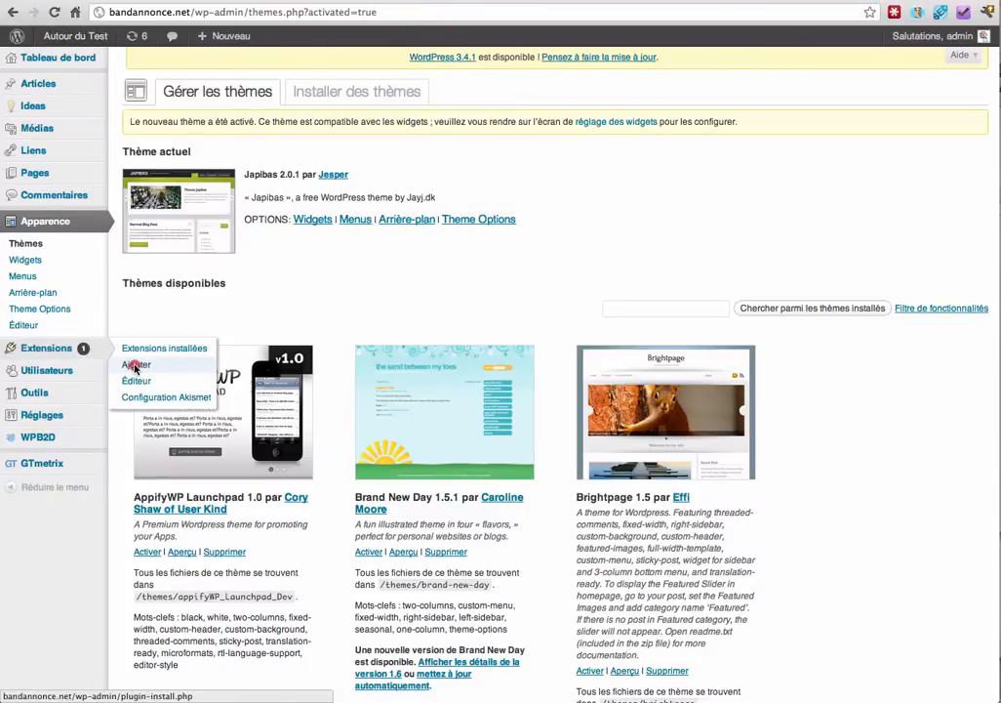
click(132, 365)
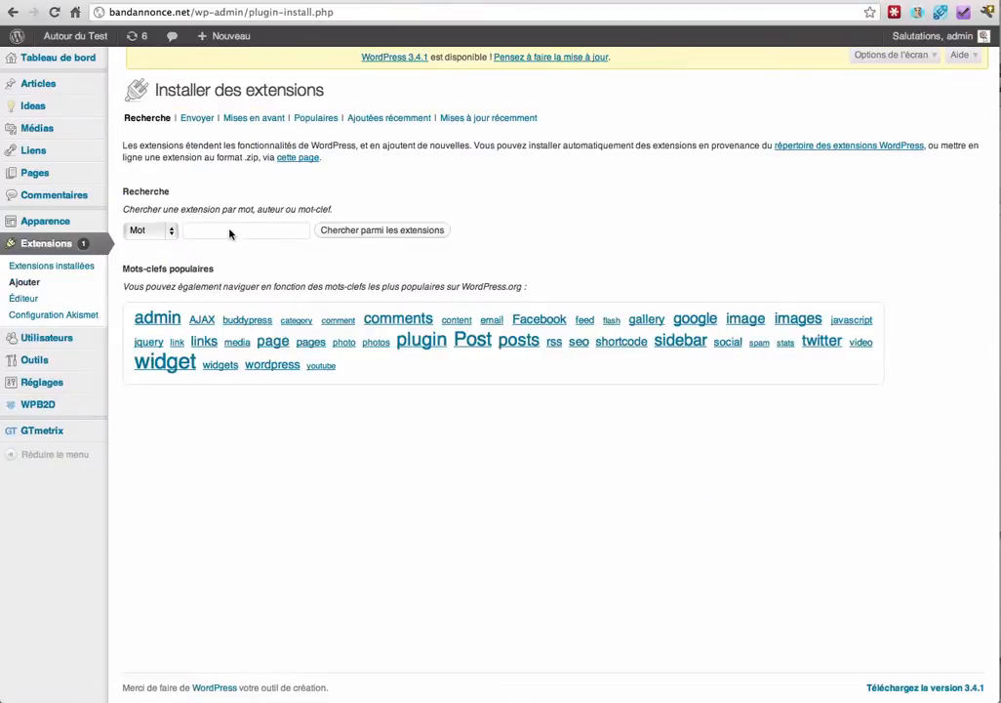
click(230, 229)
text(Bulk-Select Featured Image)
click(366, 234)
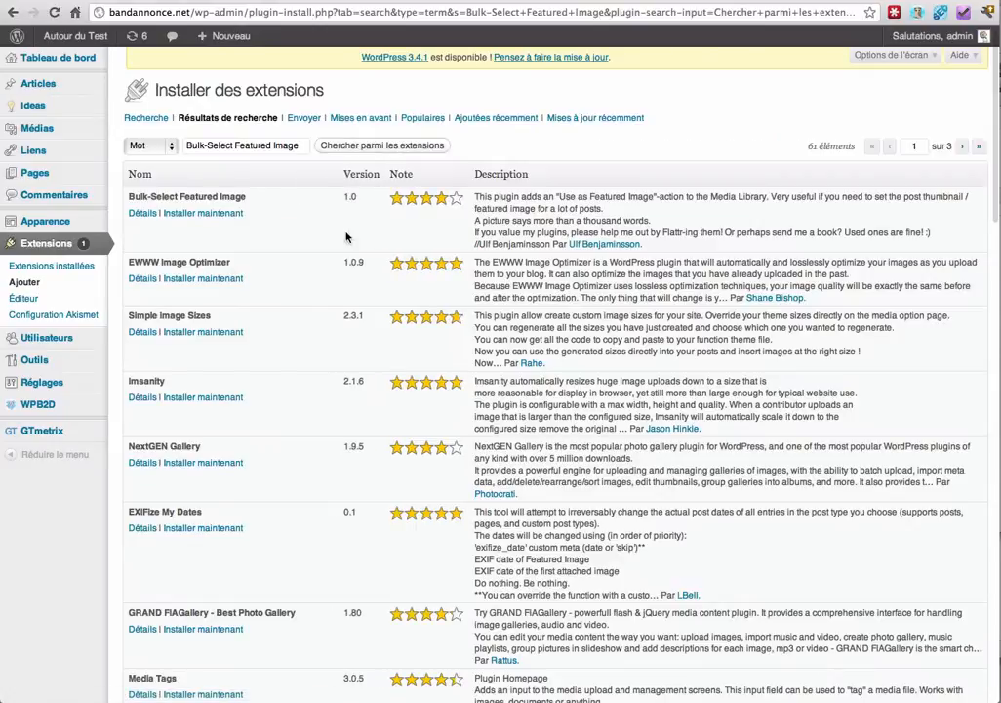
- Install and activate the Bulk-Select Featured Image extension
click(198, 215)
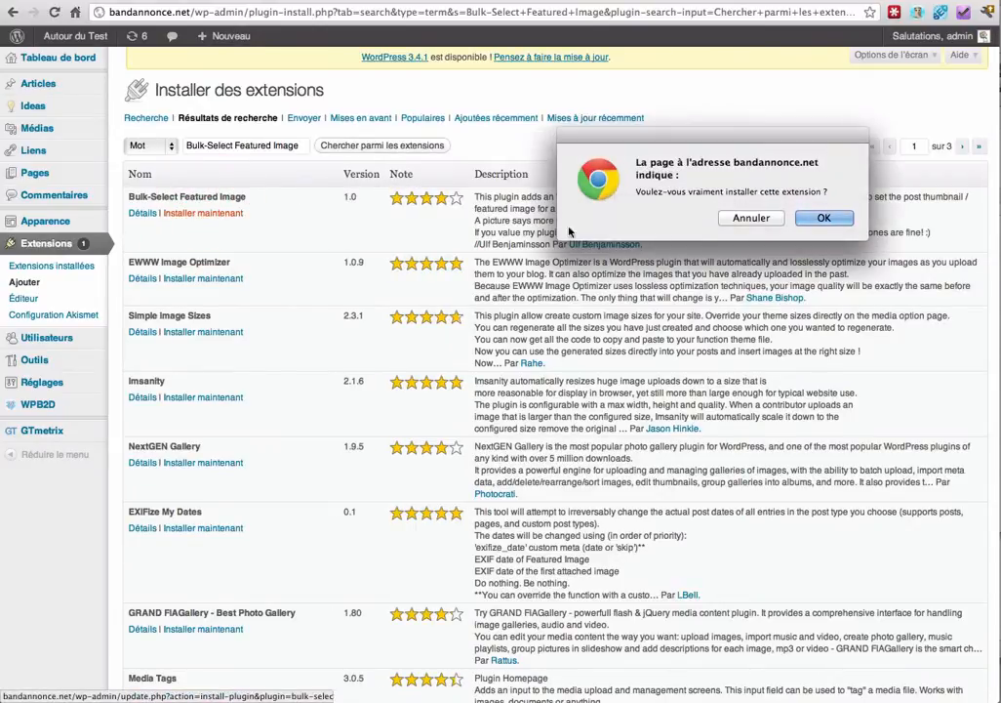
click(841, 223)
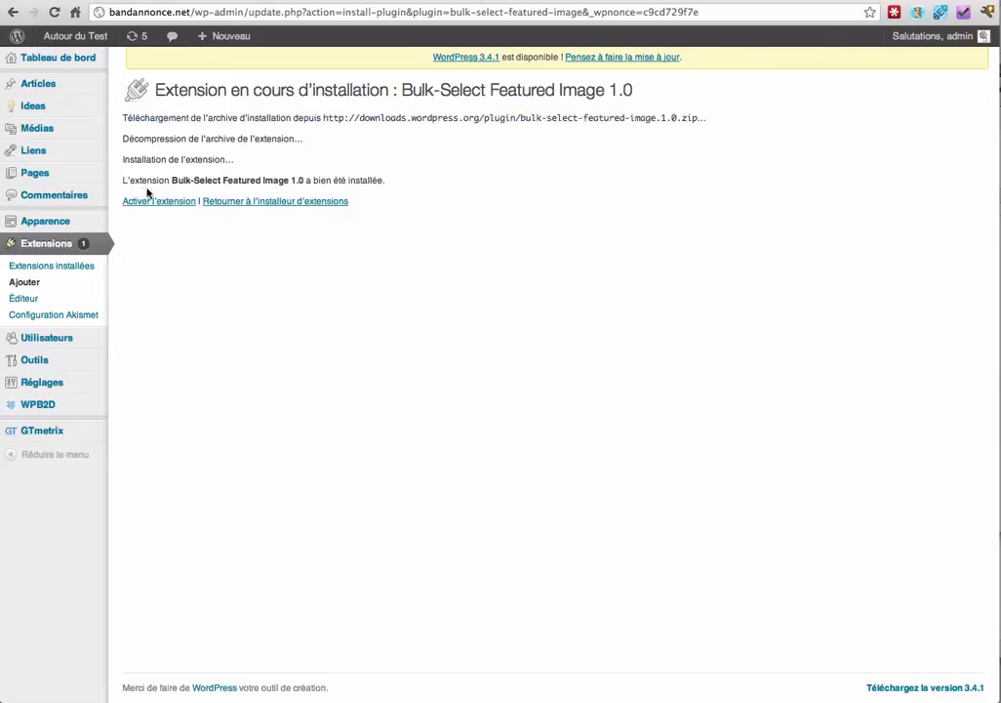
click(152, 203)
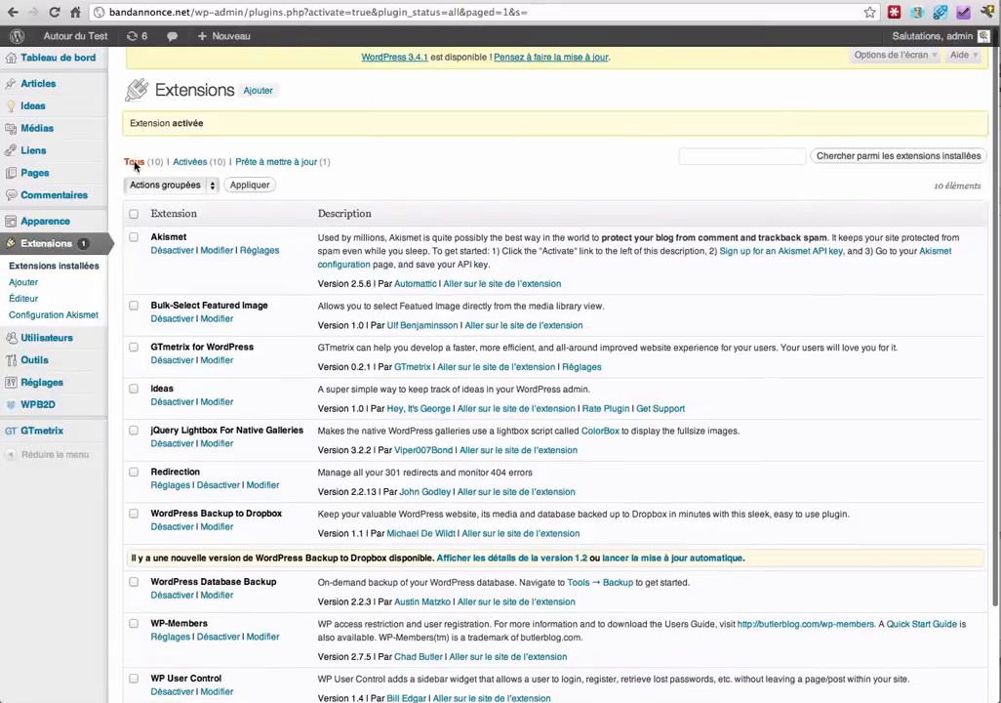
- Open the media library
mouse_move(64, 134)
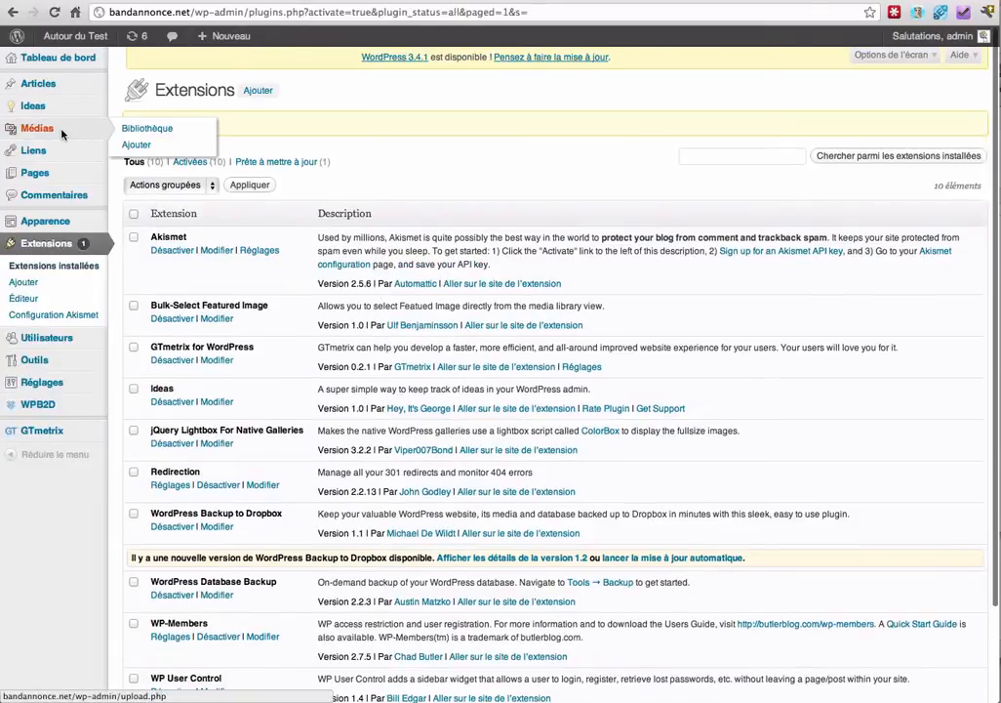
click(133, 129)
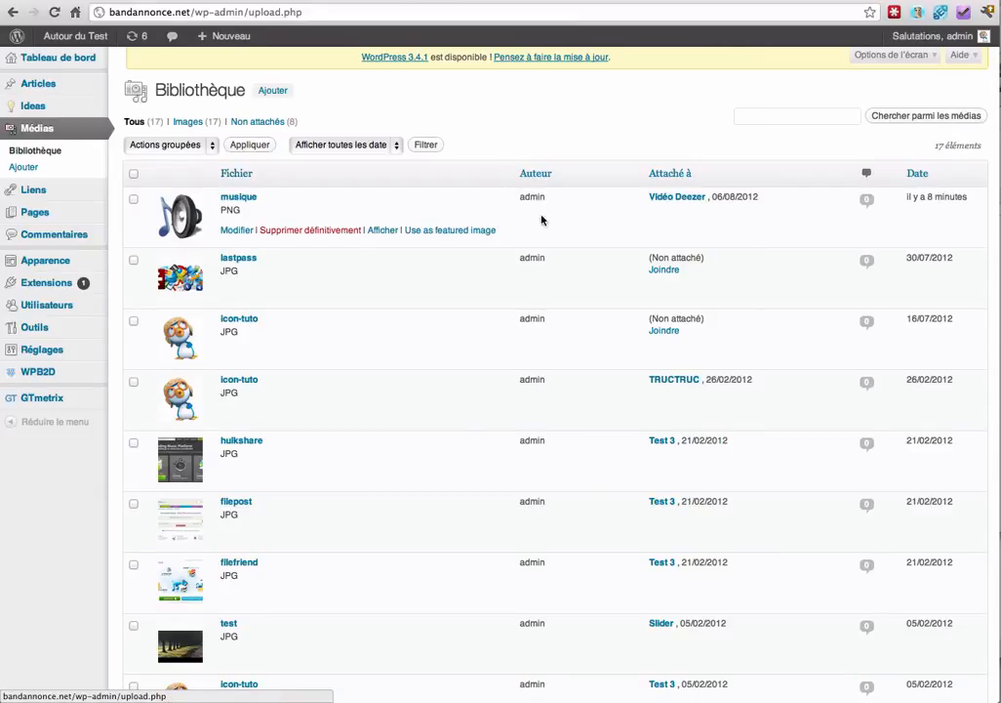
- Check the posts on the site's front page for featured images and return to the media library
click(569, 2)
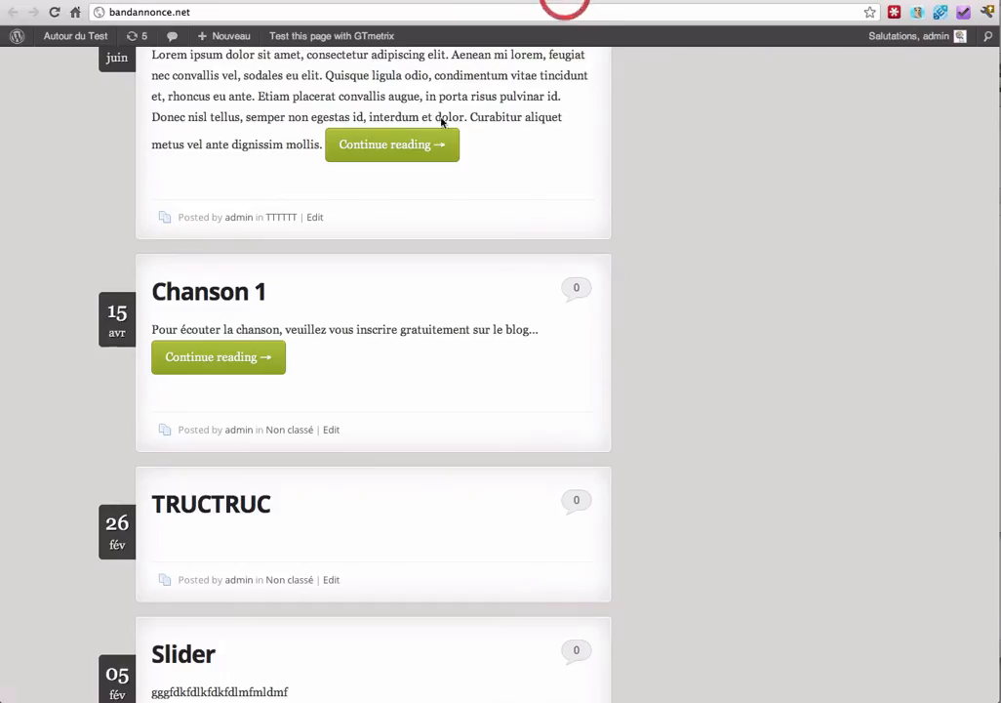
scroll(315, 246, up, 3)
scroll(315, 248, up, 5)
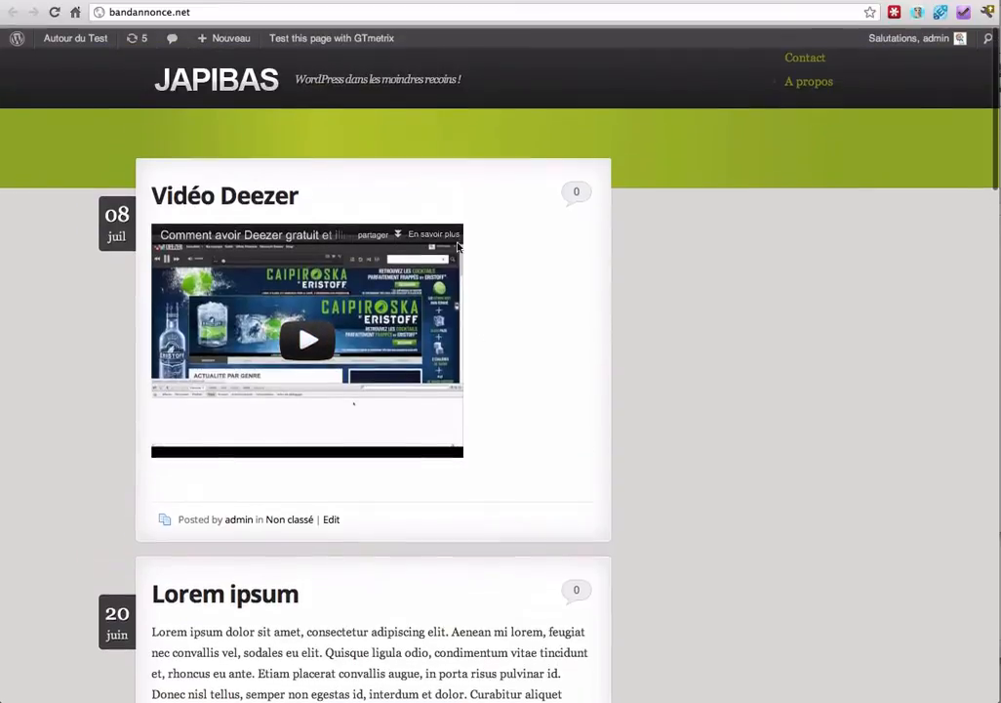
click(445, 1)
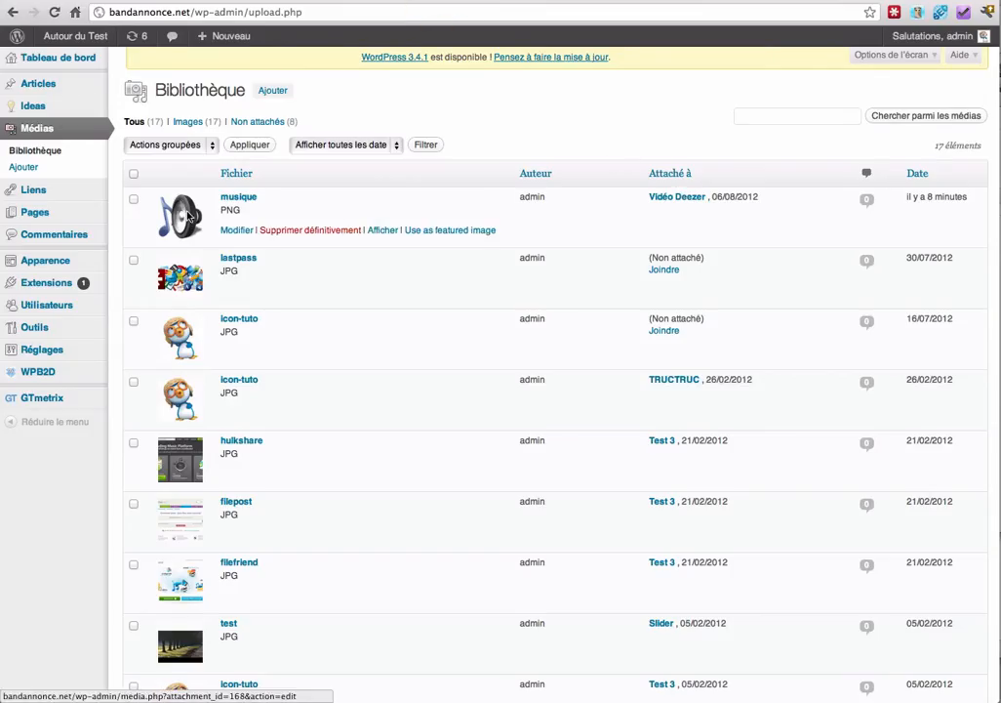
- Set musique, icon-tuto and test as featured images of their attached articles Vidéo Deezer, TRUCTRUC and Slider
click(443, 231)
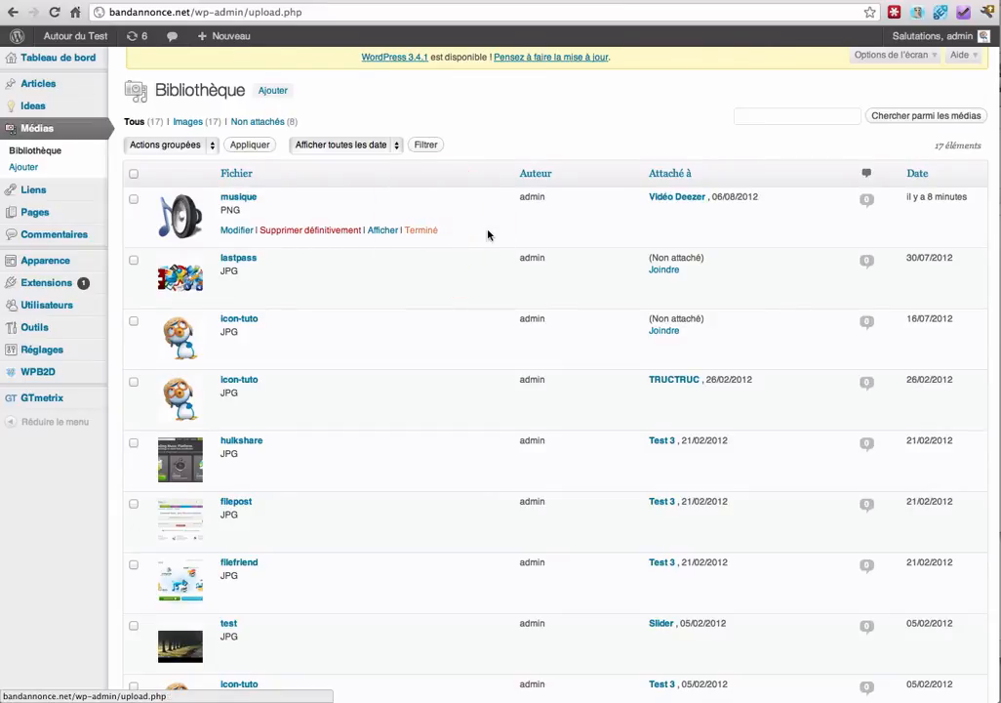
scroll(488, 235, down, 4)
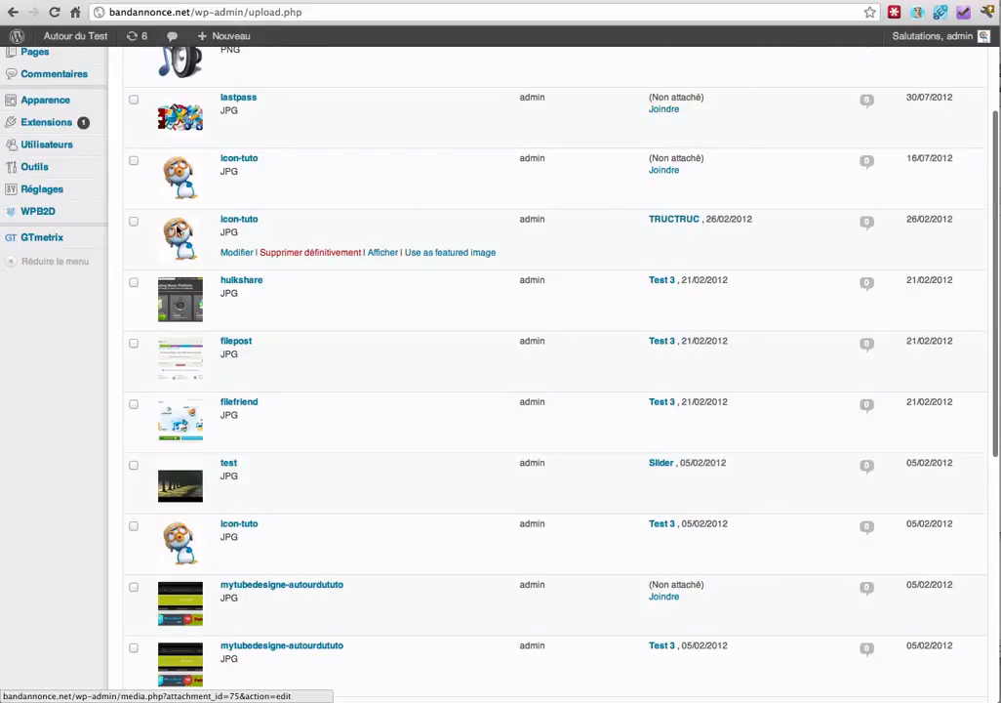
click(438, 256)
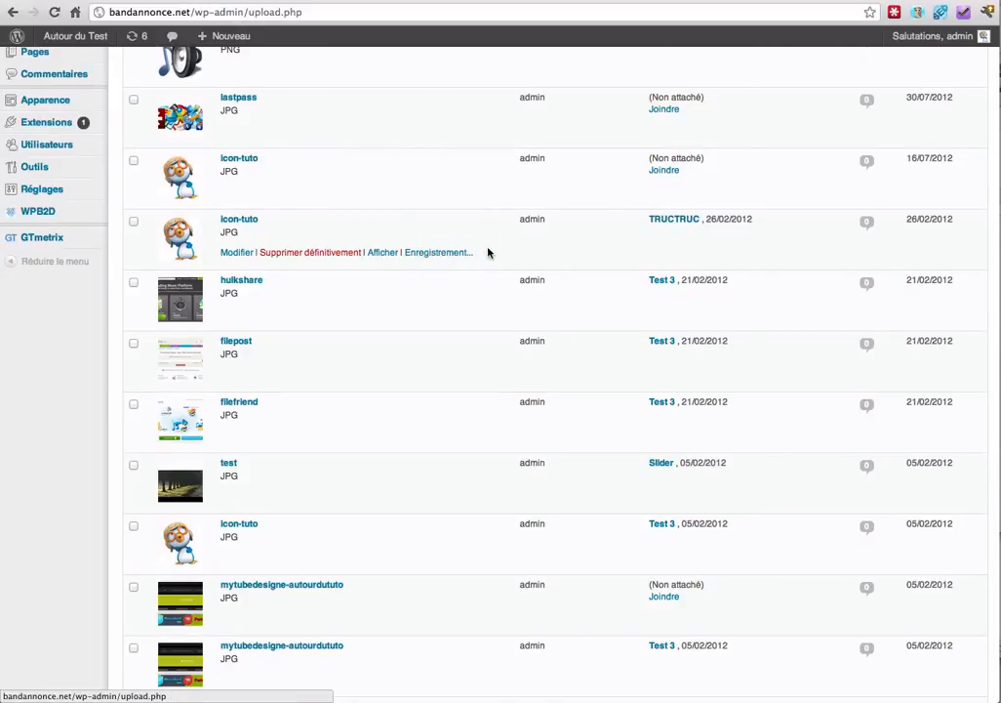
scroll(498, 247, down, 3)
scroll(497, 247, down, 1)
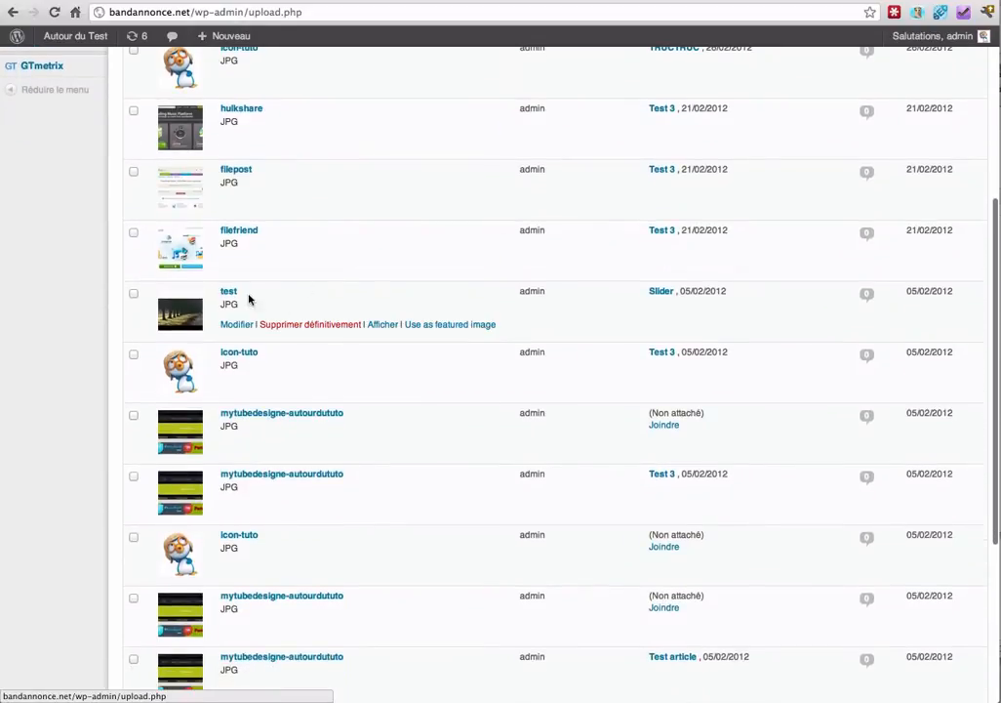
click(457, 326)
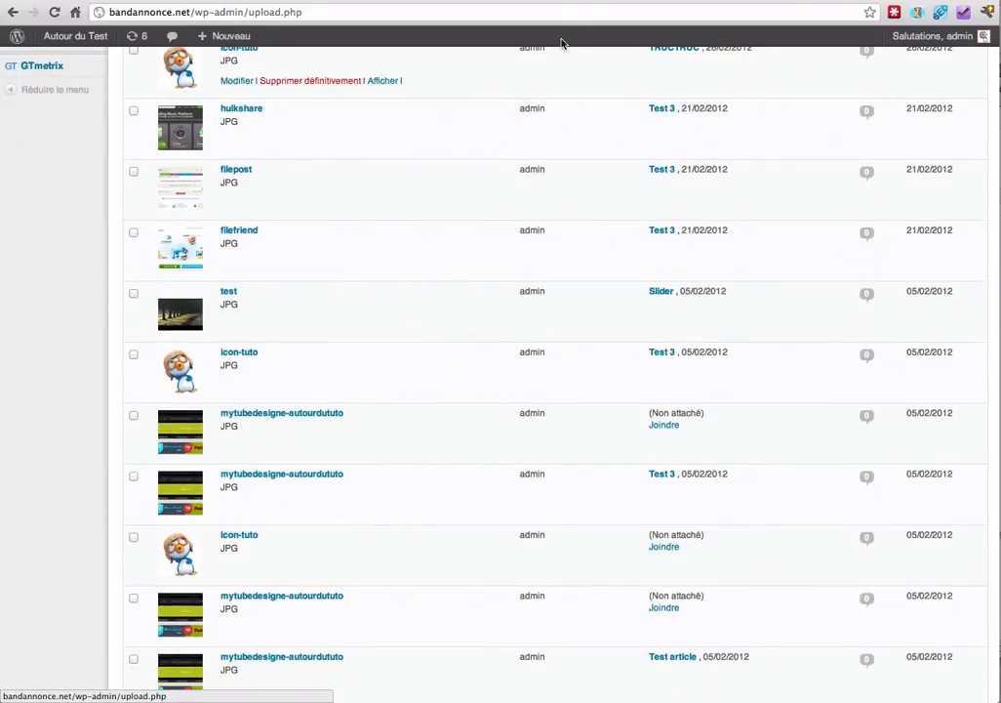
- Reload the site's front page and check the featured images of the Vidéo Deezer, TRUCTRUC and Slider articles
click(549, 2)
click(54, 11)
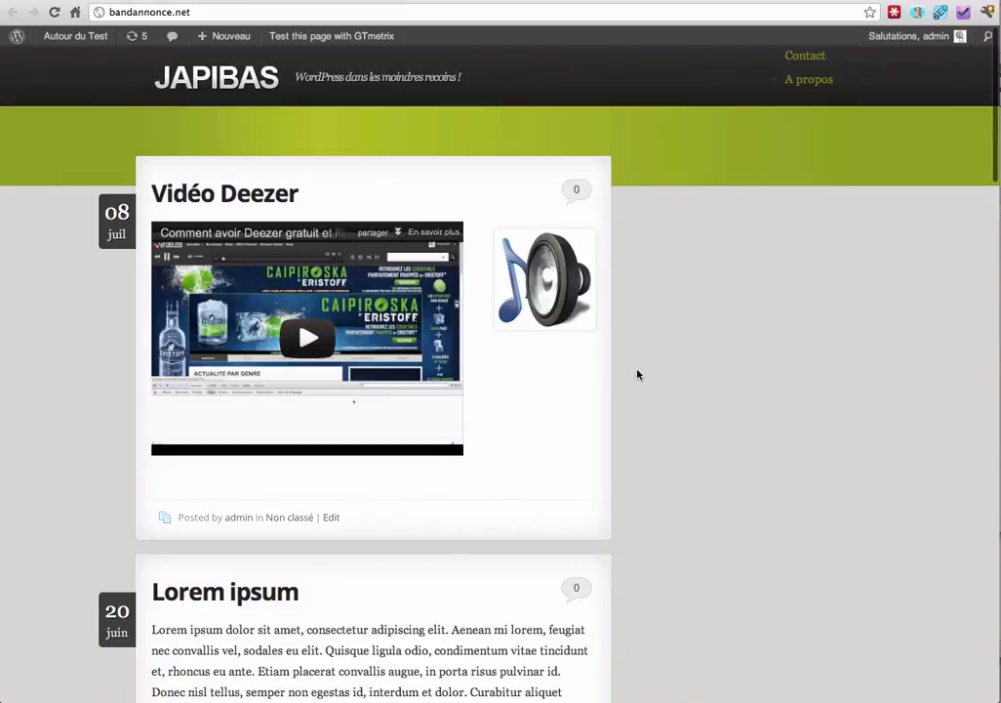
scroll(637, 374, down, 5)
scroll(637, 374, up, 4)
scroll(637, 373, down, 2)
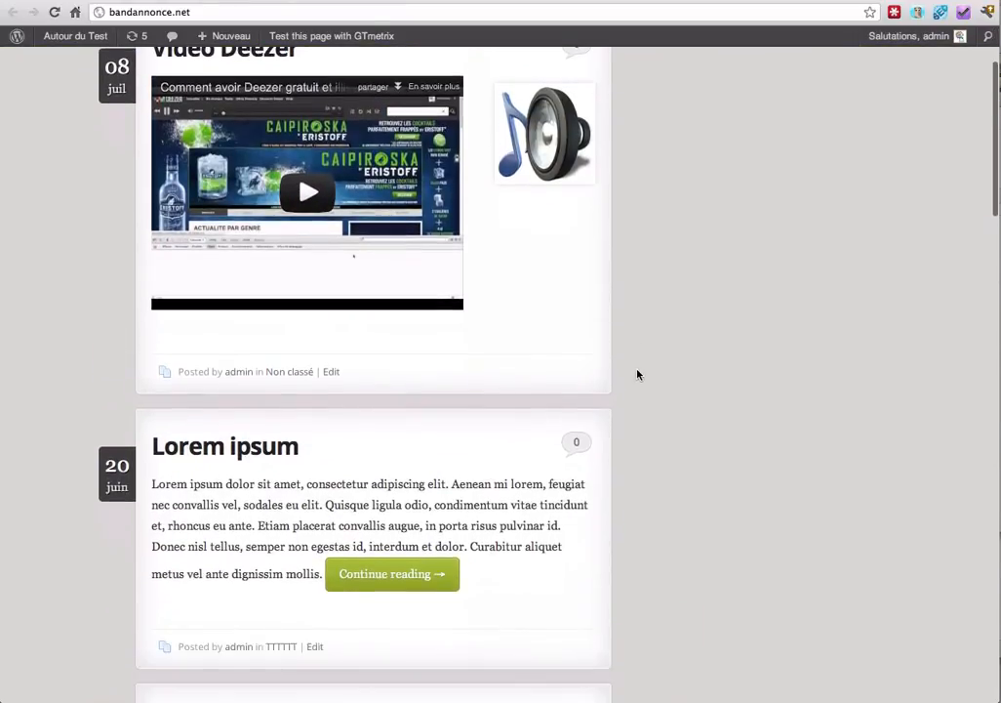
scroll(639, 374, up, 1)
scroll(714, 386, down, 2)
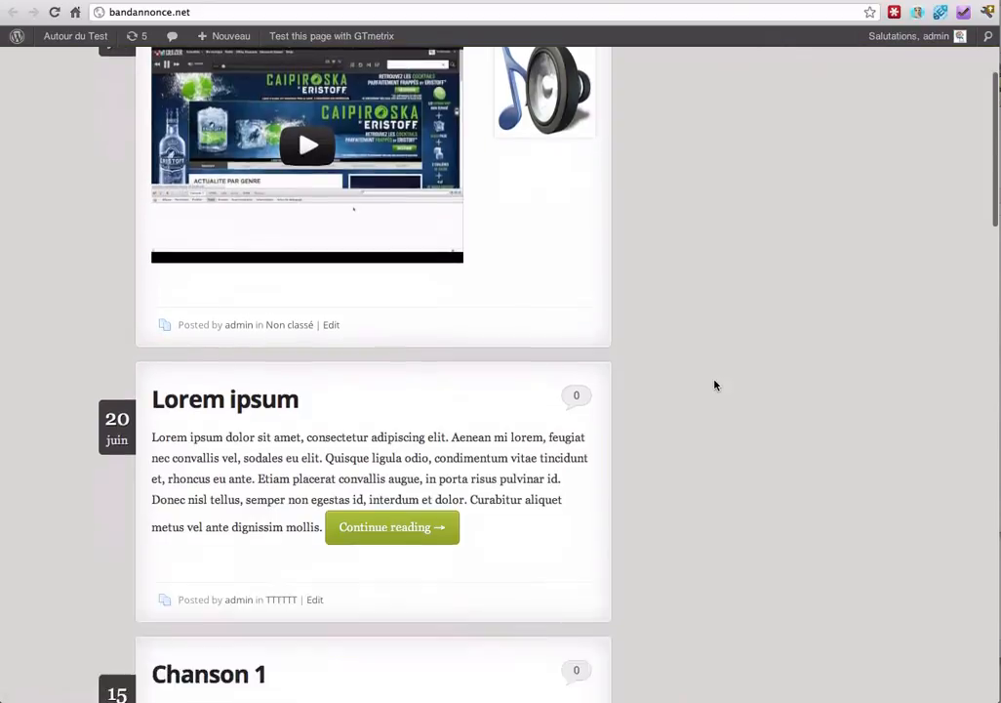
scroll(714, 386, down, 5)
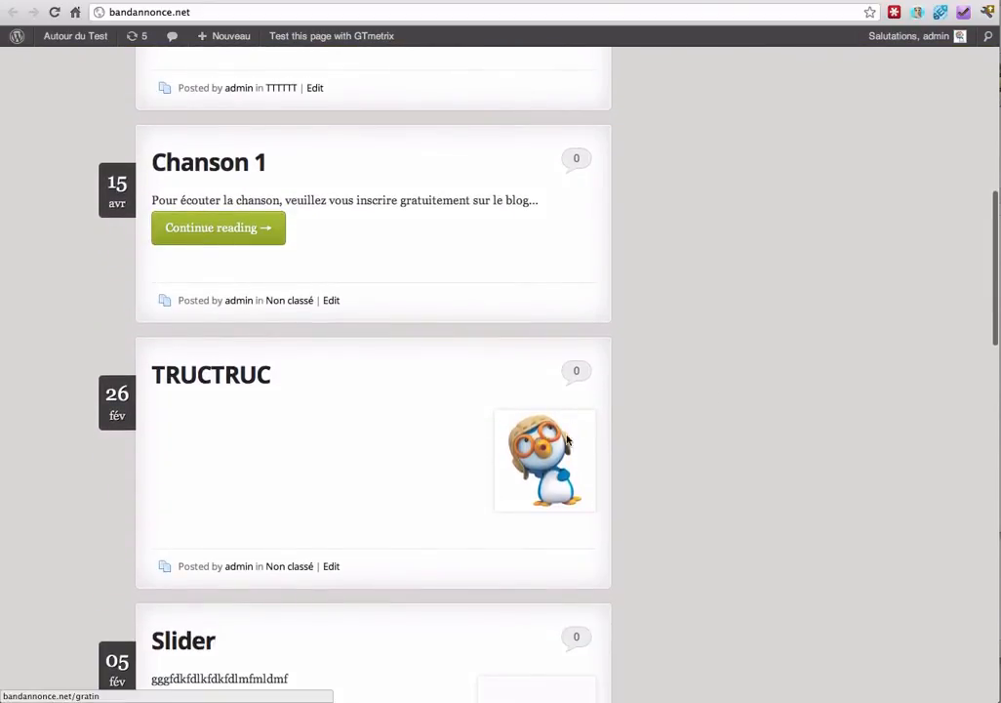
scroll(622, 382, down, 5)
scroll(622, 382, up, 1)
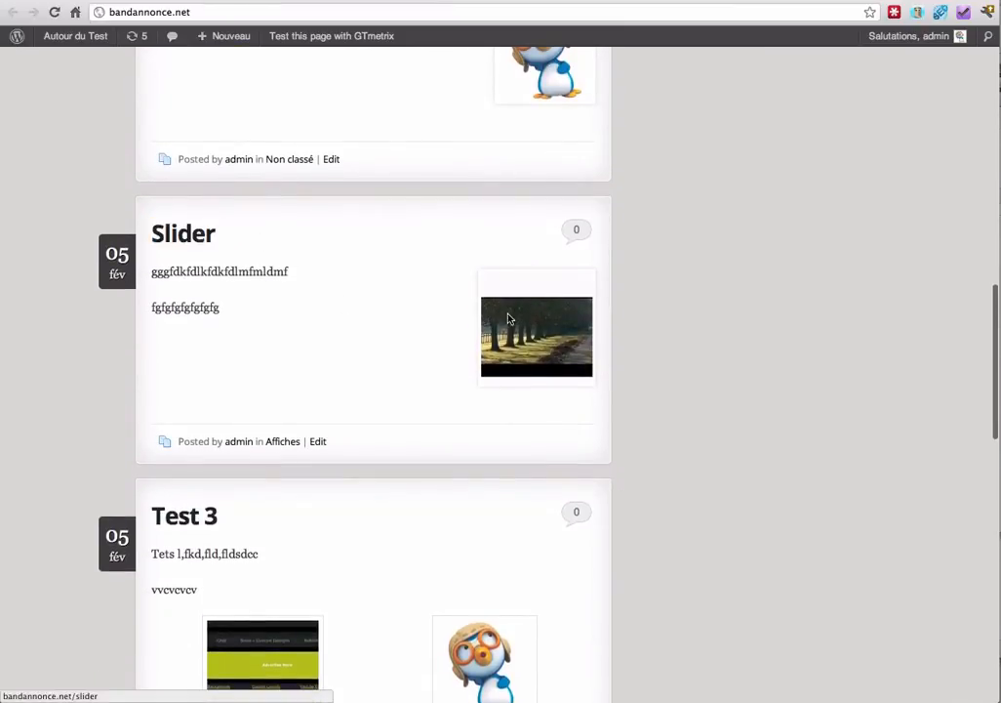
scroll(617, 344, up, 4)
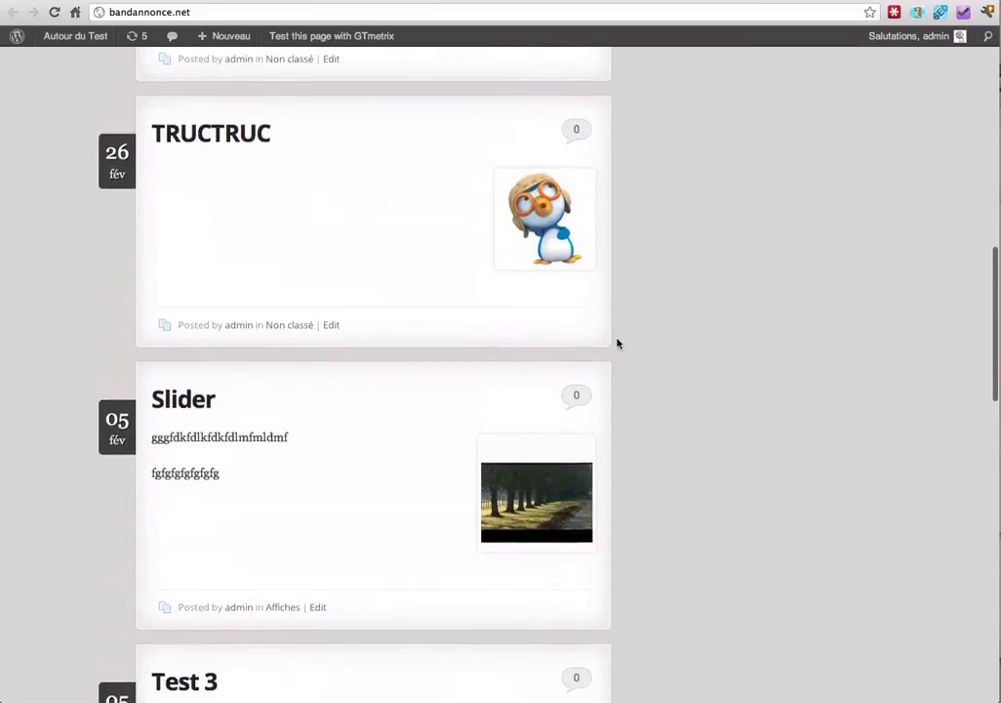
scroll(617, 344, up, 8)
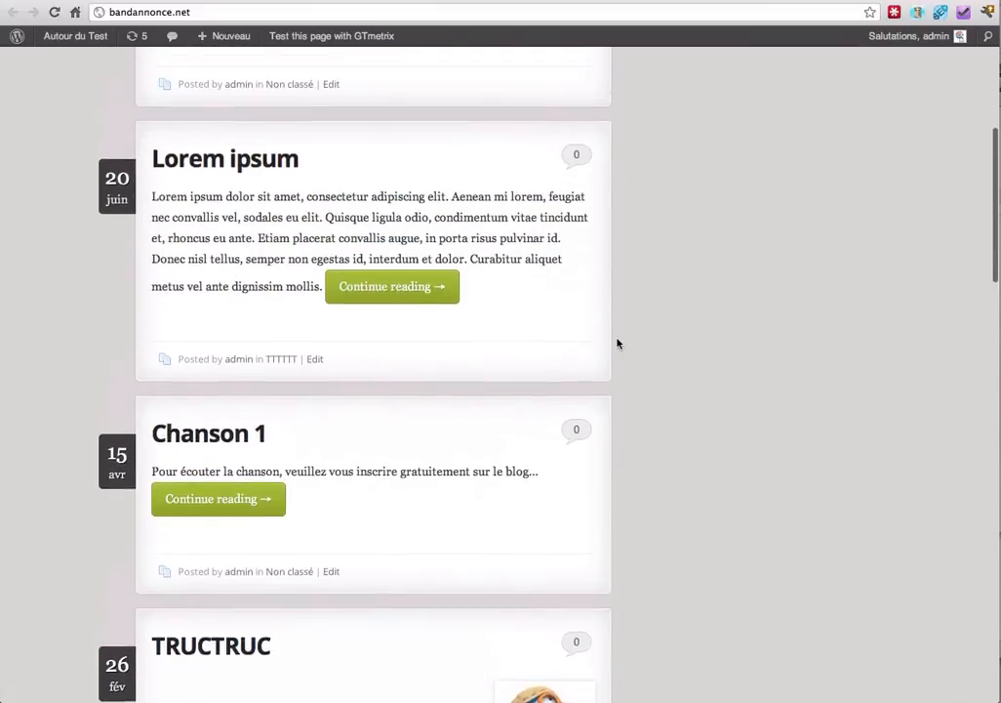